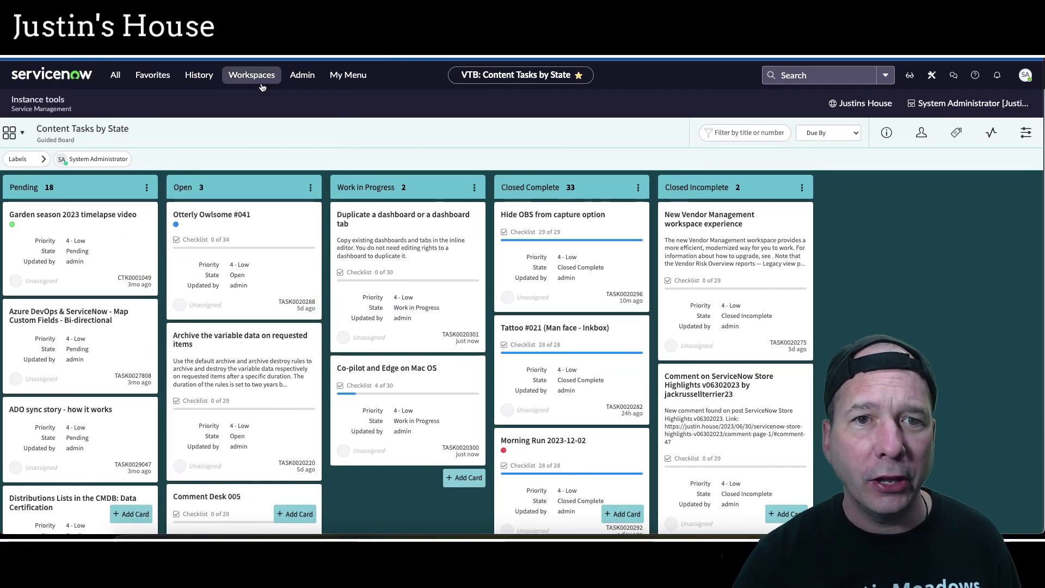
# Step: Switch to Platform Analytics Workspace from the Workspaces menu to load the Justins House dashboard
pyautogui.click(252, 74)
pyautogui.click(250, 216)
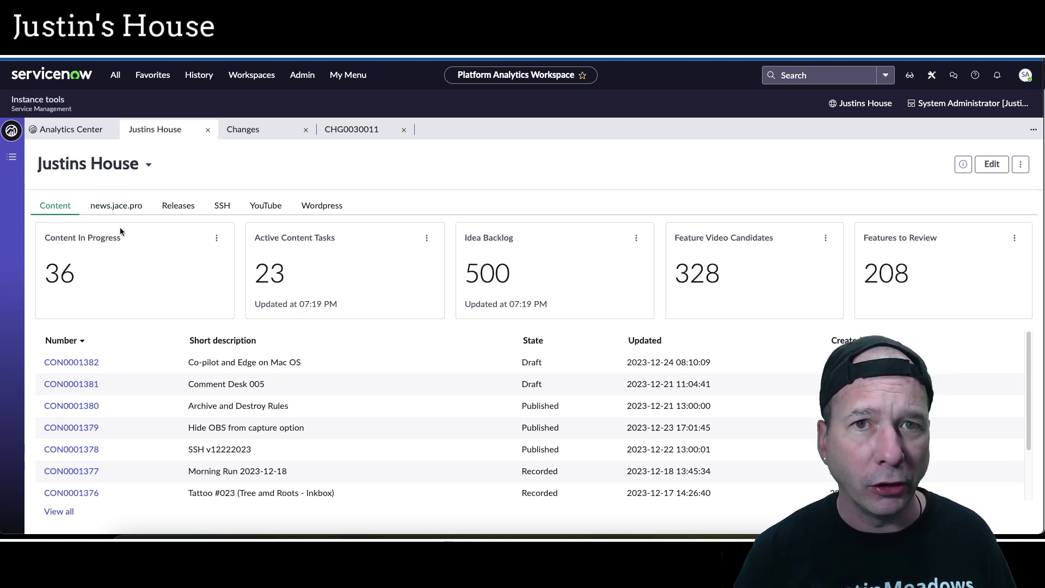
# Step: Start duplicating Justins House from edit mode and select the copy's name to replace with Bob's House
pyautogui.click(987, 166)
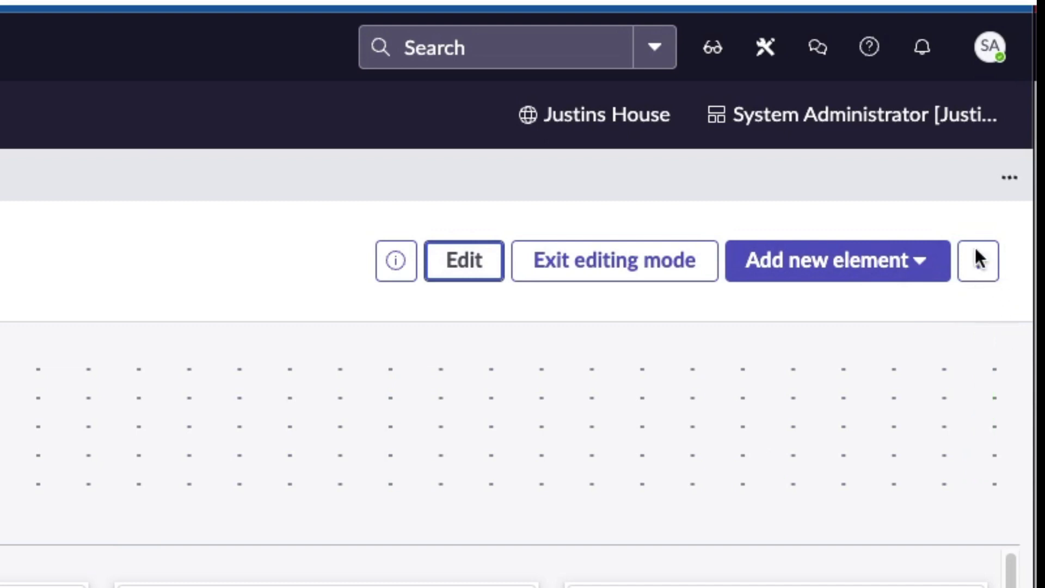
pyautogui.click(977, 265)
pyautogui.click(923, 350)
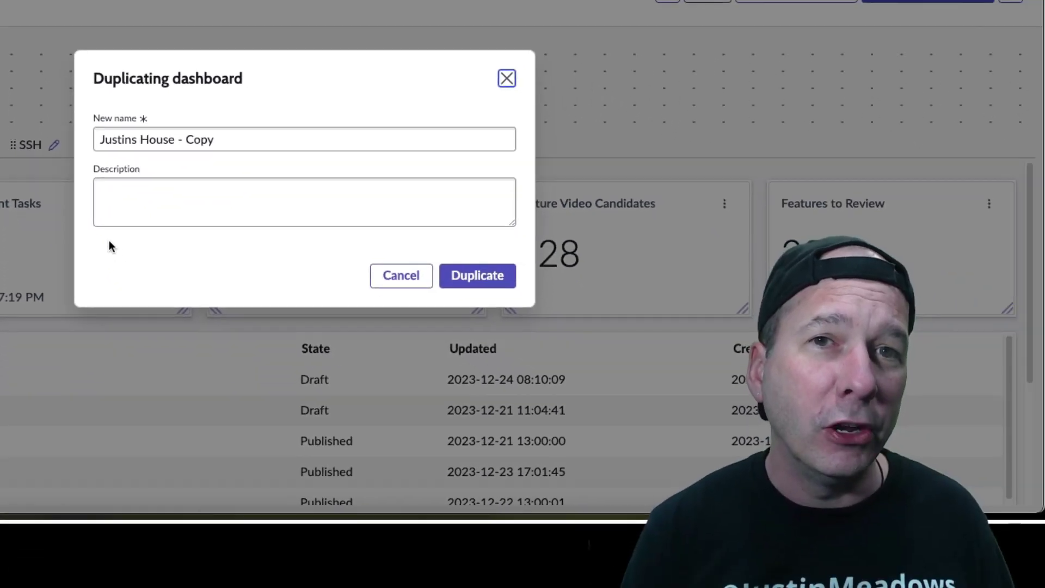
pyautogui.click(220, 135)
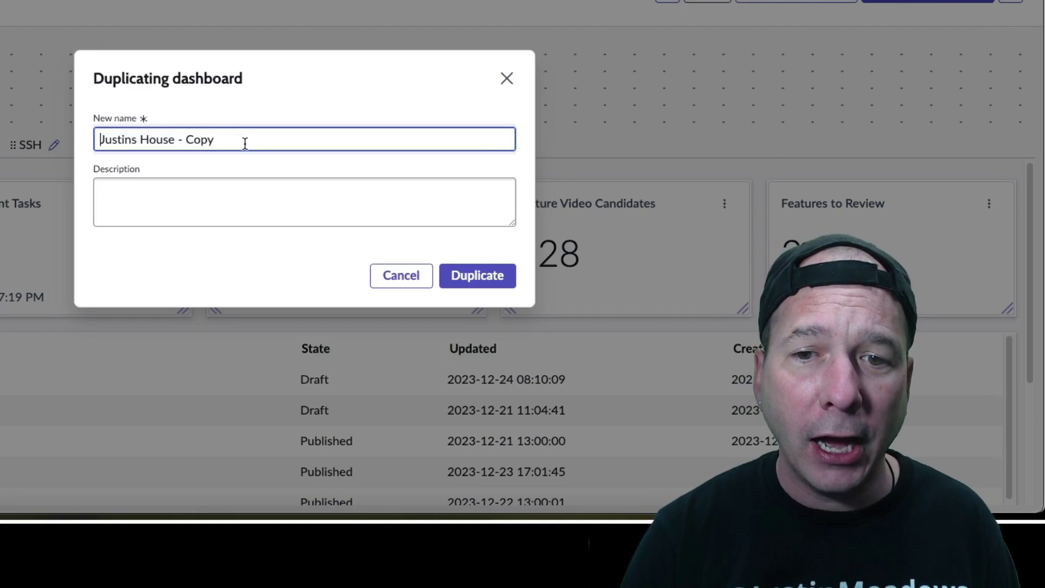
pyautogui.moveTo(245, 141); pyautogui.dragTo(96, 137)
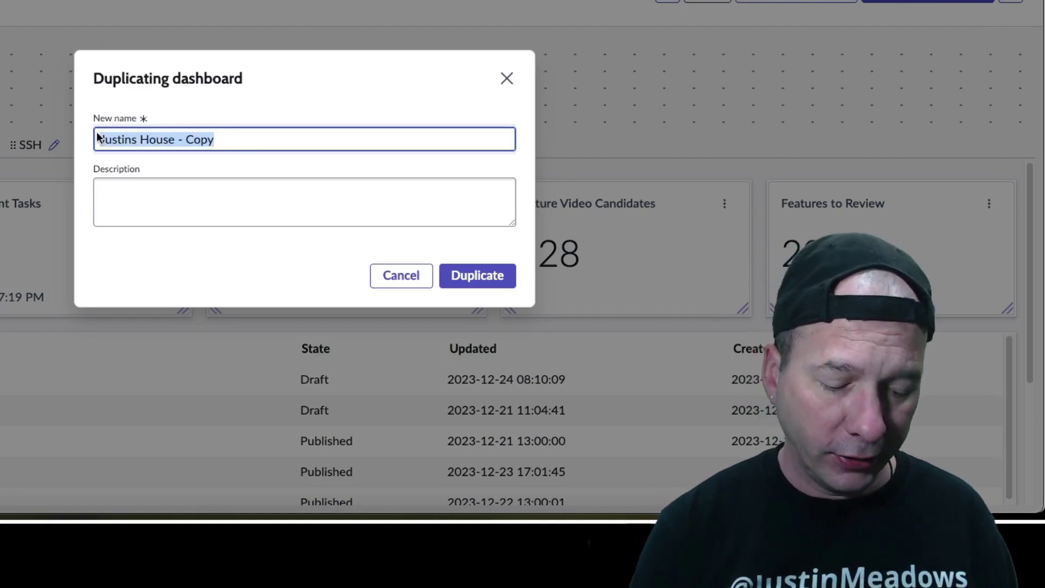
pyautogui.write("Bob's ")
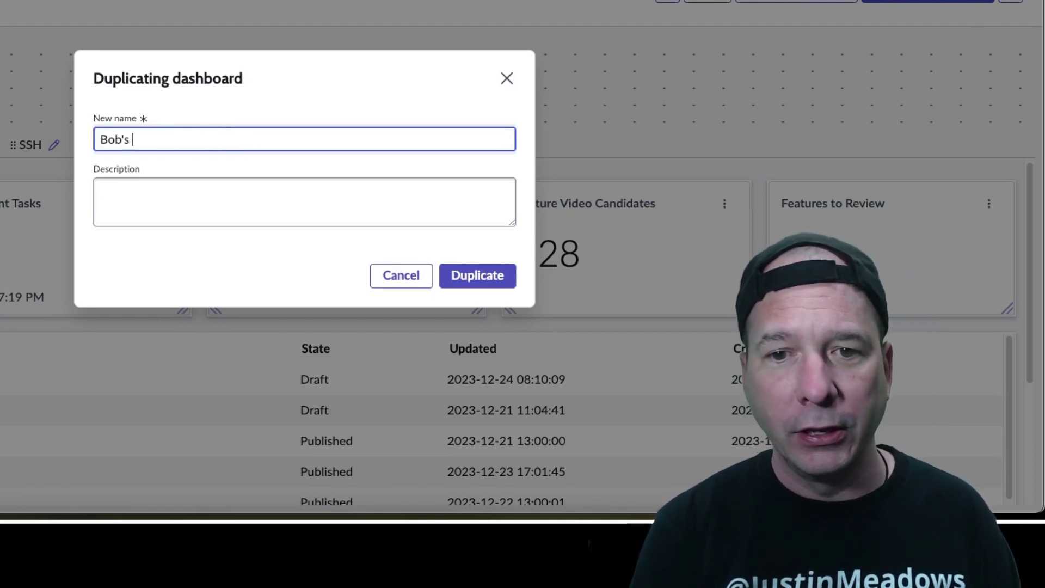
pyautogui.write('House')
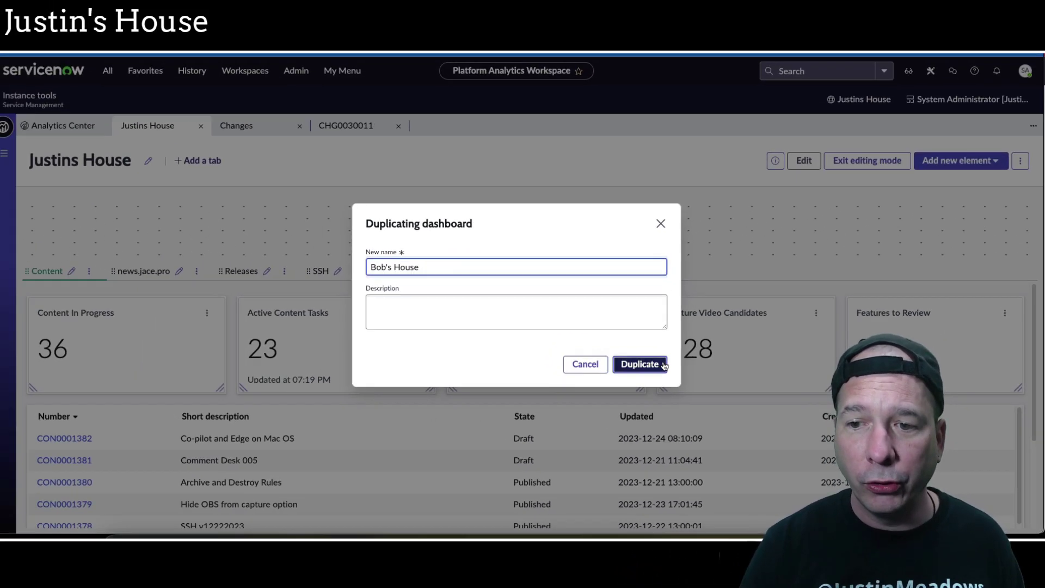
# Step: Create Bob's House, check its news.jace.pro and Releases tabs, then show the Dashboards list
pyautogui.click(666, 363)
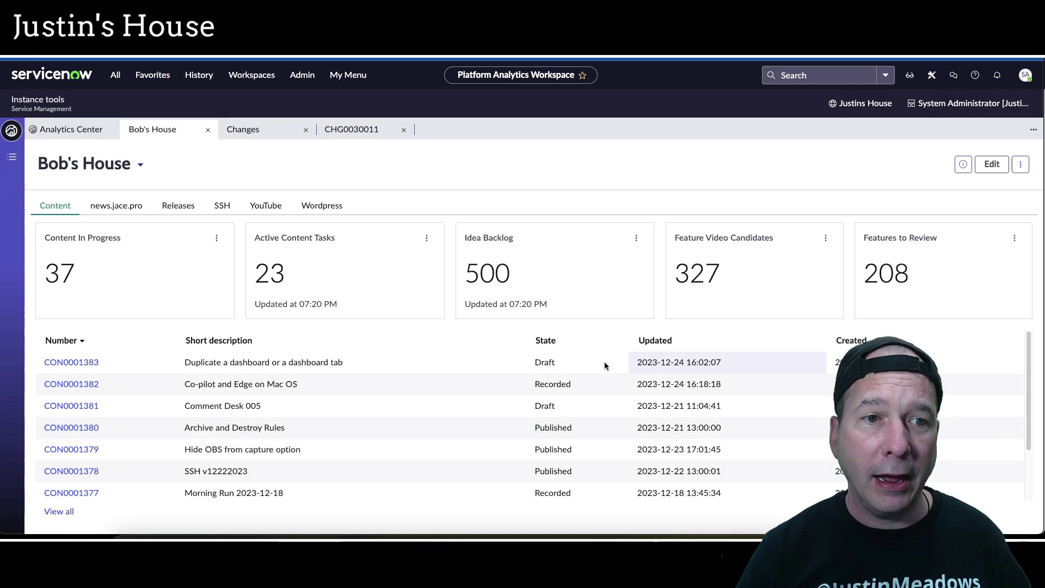
pyautogui.click(115, 206)
pyautogui.click(194, 206)
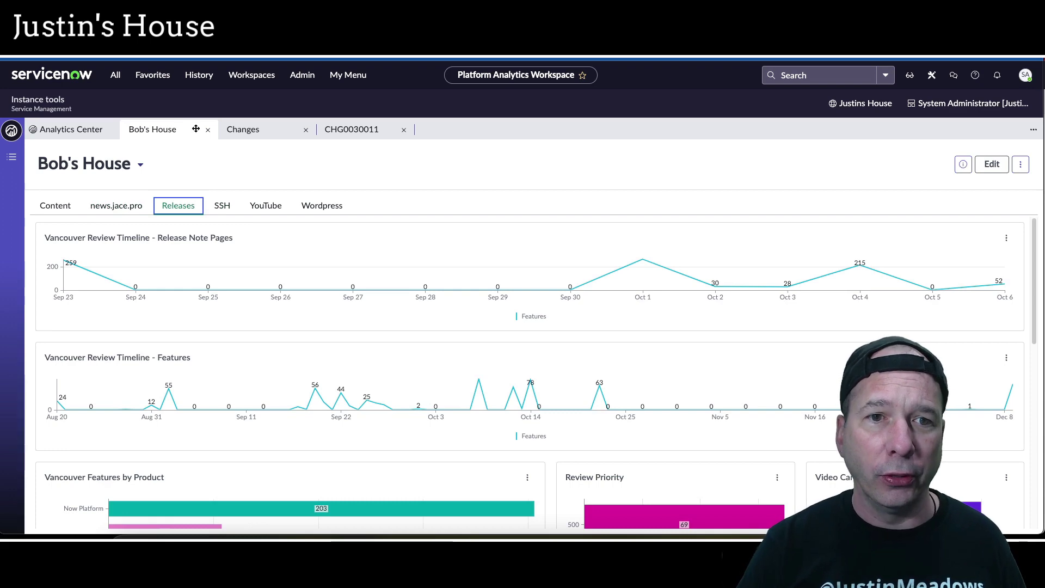
pyautogui.click(70, 129)
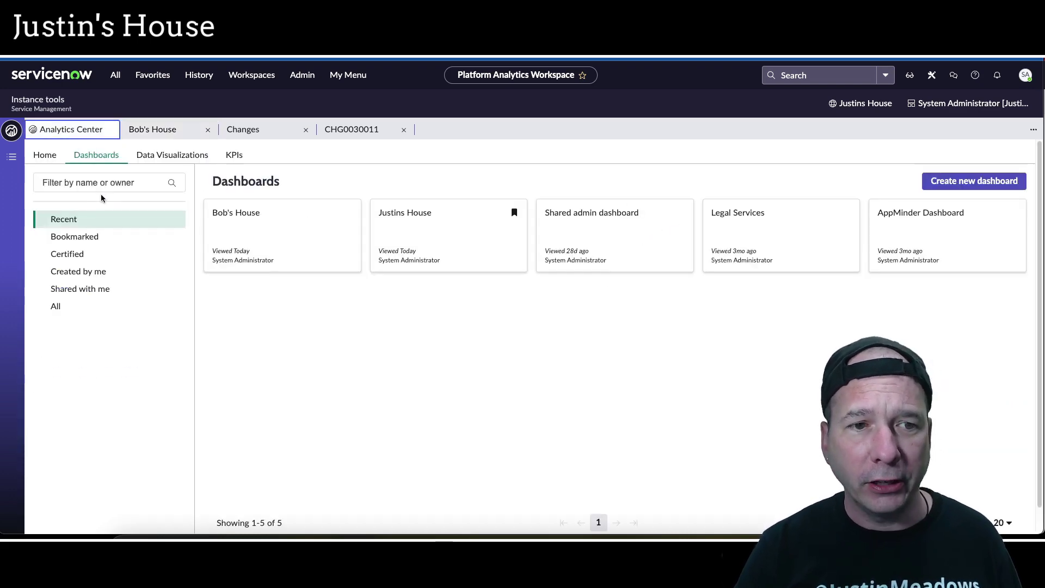
# Step: Open Justins House in edit mode and duplicate its Content tab
pyautogui.click(435, 227)
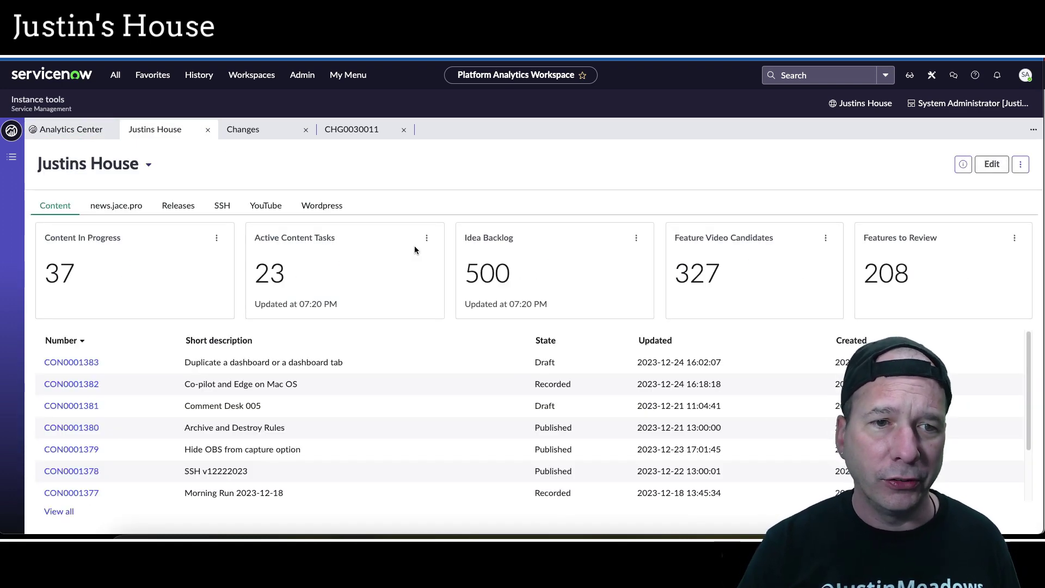
pyautogui.click(985, 168)
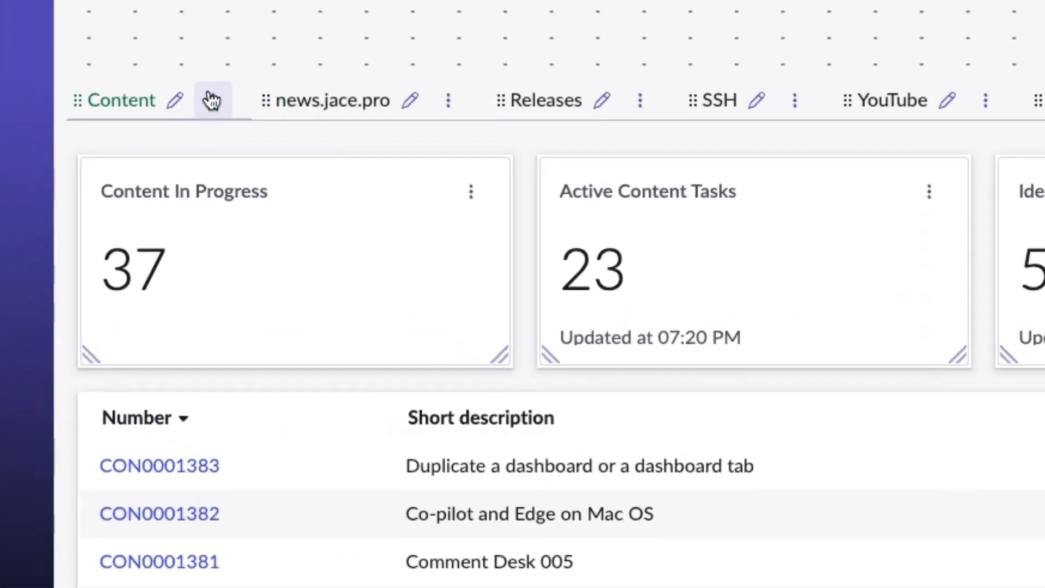
pyautogui.click(96, 274)
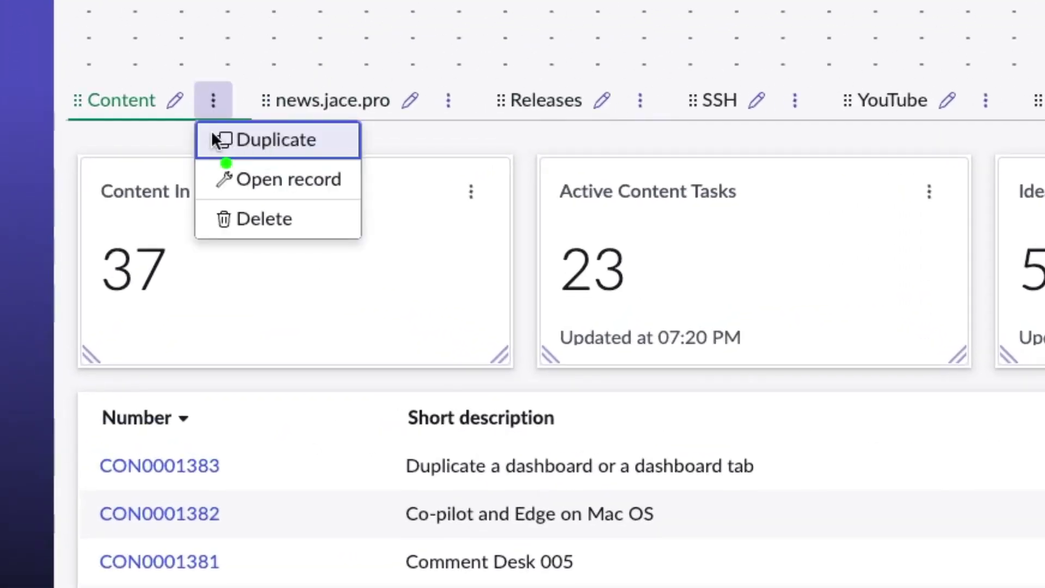
pyautogui.moveTo(65, 141); pyautogui.dragTo(1044, 303)
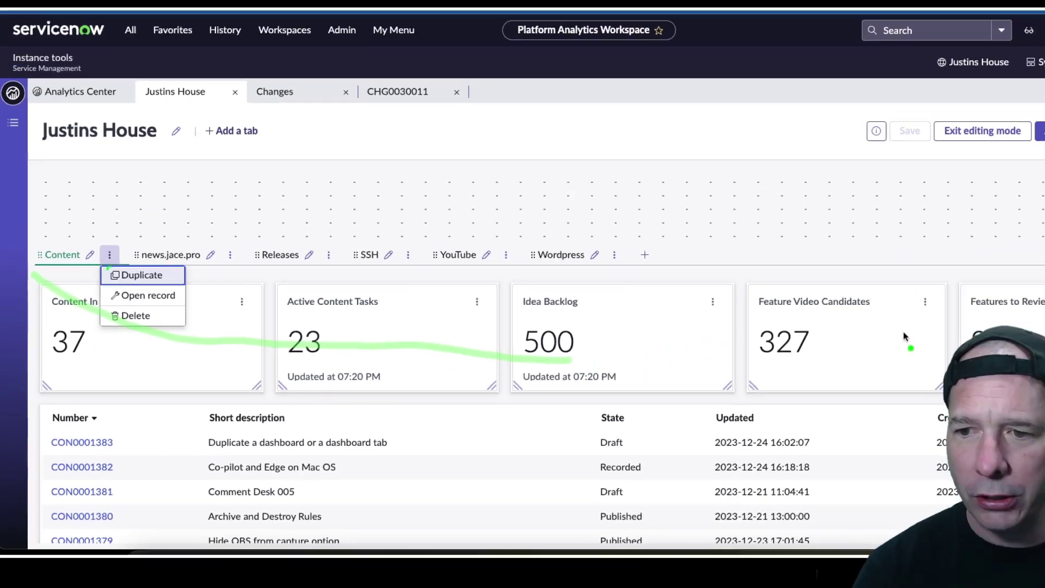
pyautogui.moveTo(902, 308); pyautogui.dragTo(745, 344)
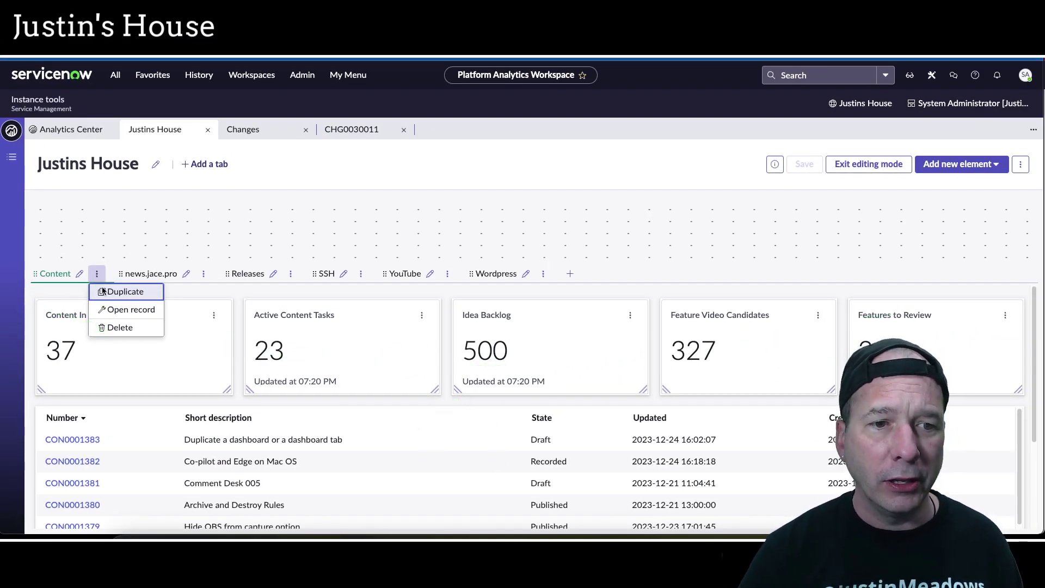
pyautogui.click(114, 292)
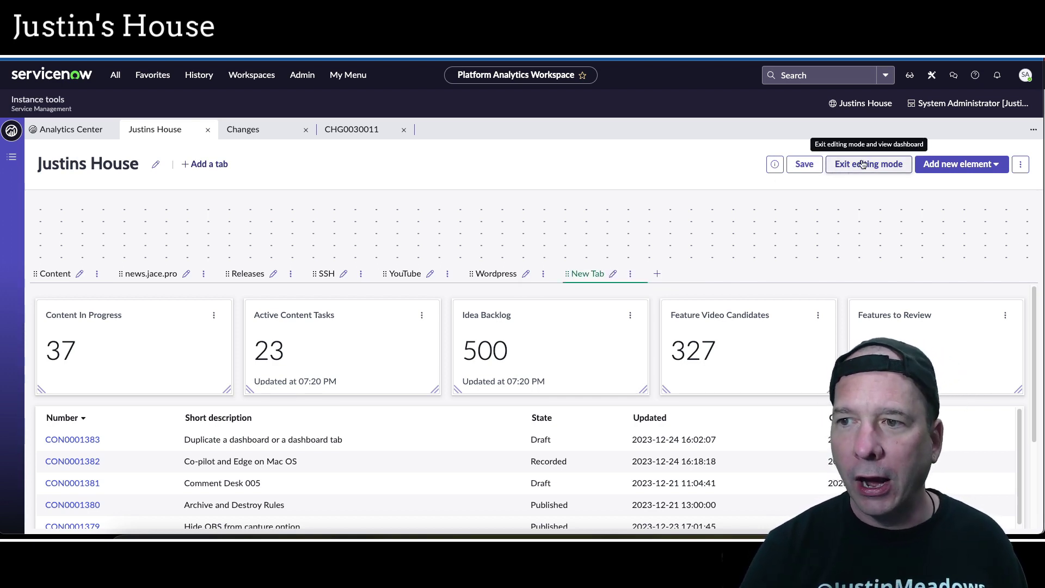
# Step: Save Justins House, exit editing, and view the Content tab and the new New Tab
pyautogui.click(804, 164)
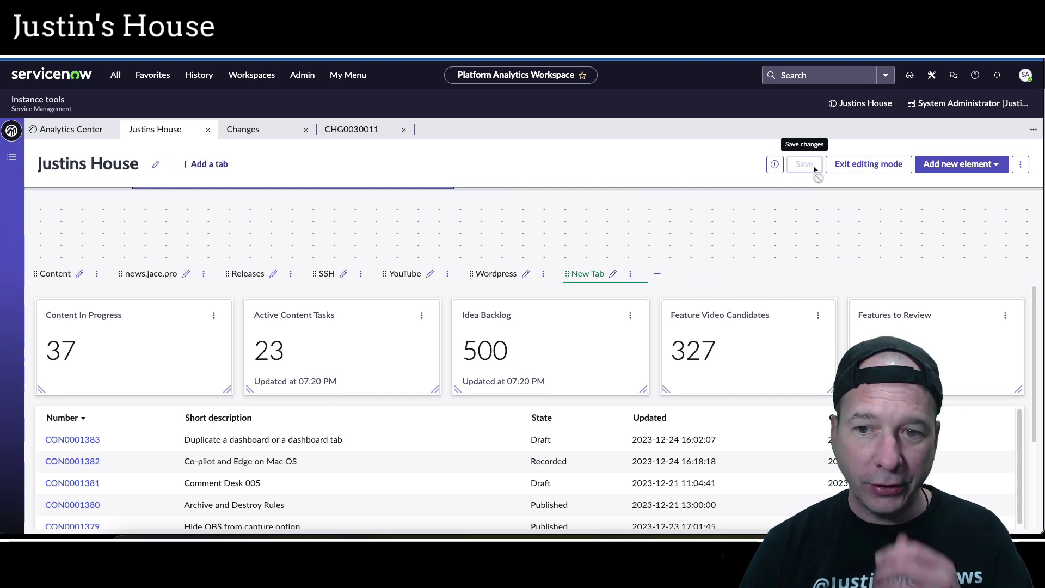
pyautogui.click(865, 165)
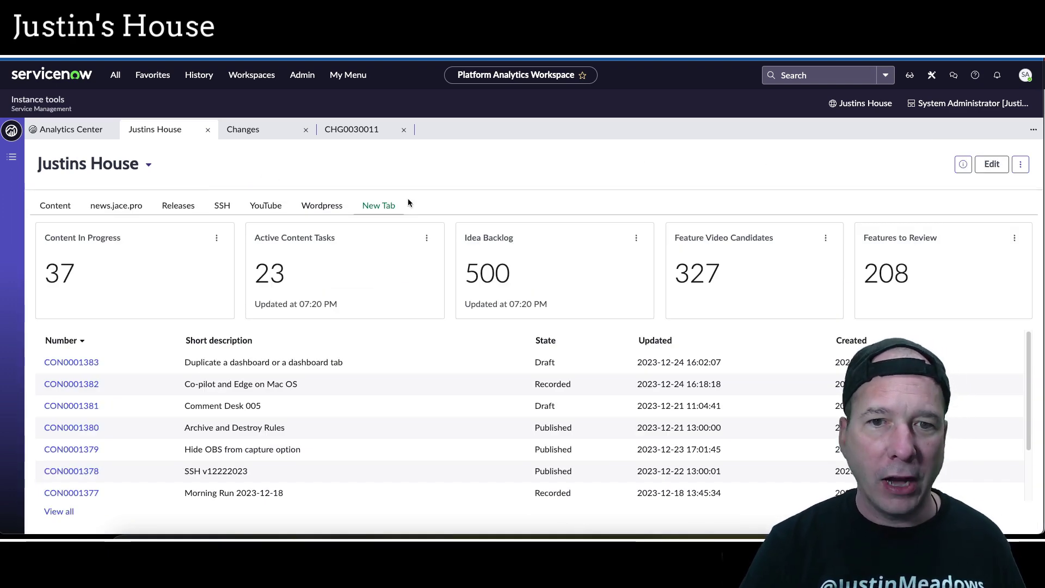
pyautogui.click(57, 206)
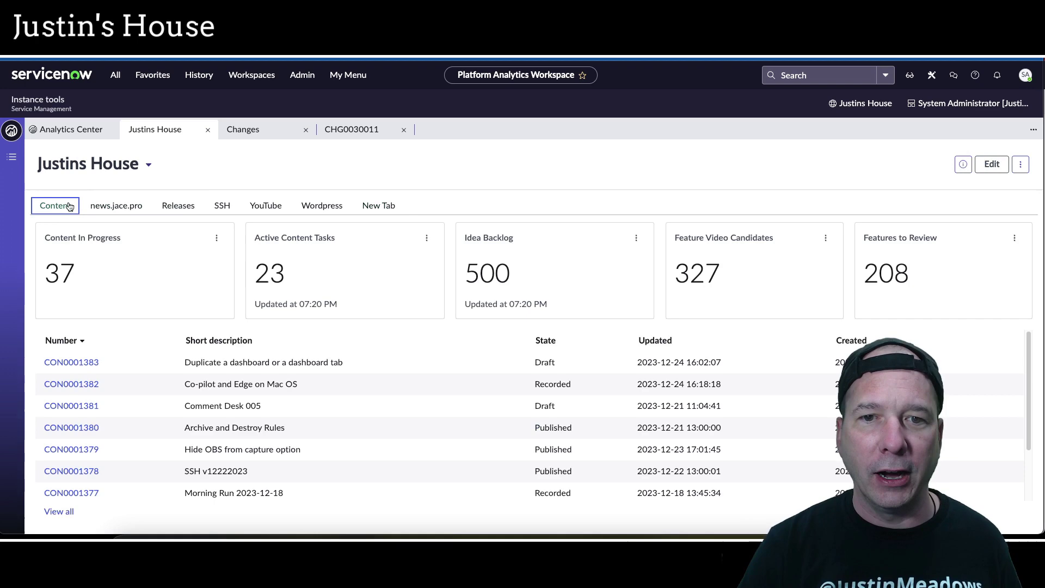
pyautogui.click(384, 207)
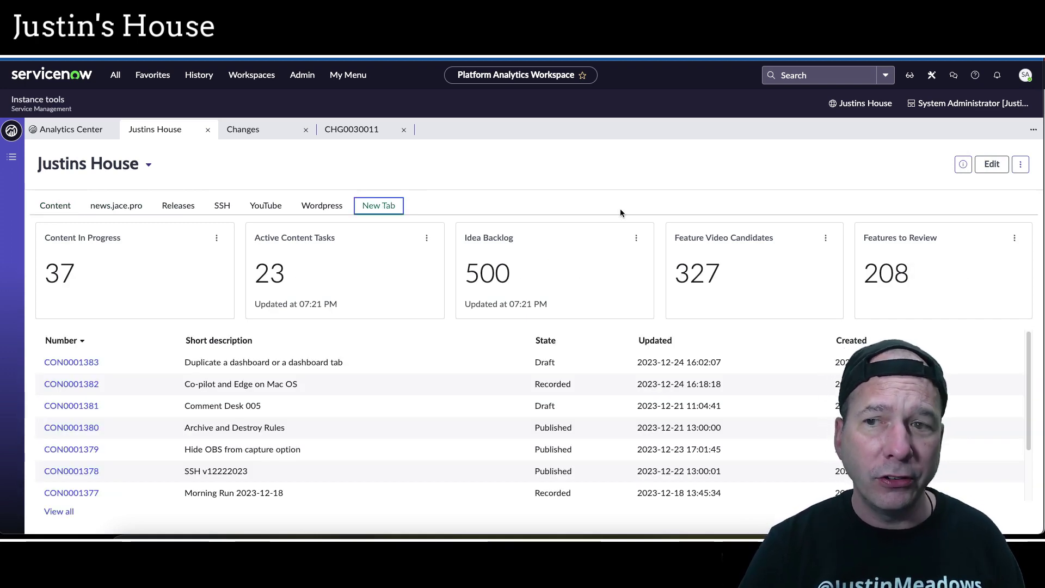
# Step: Delete New Tab from Justins House, then save and exit editing mode
pyautogui.click(993, 167)
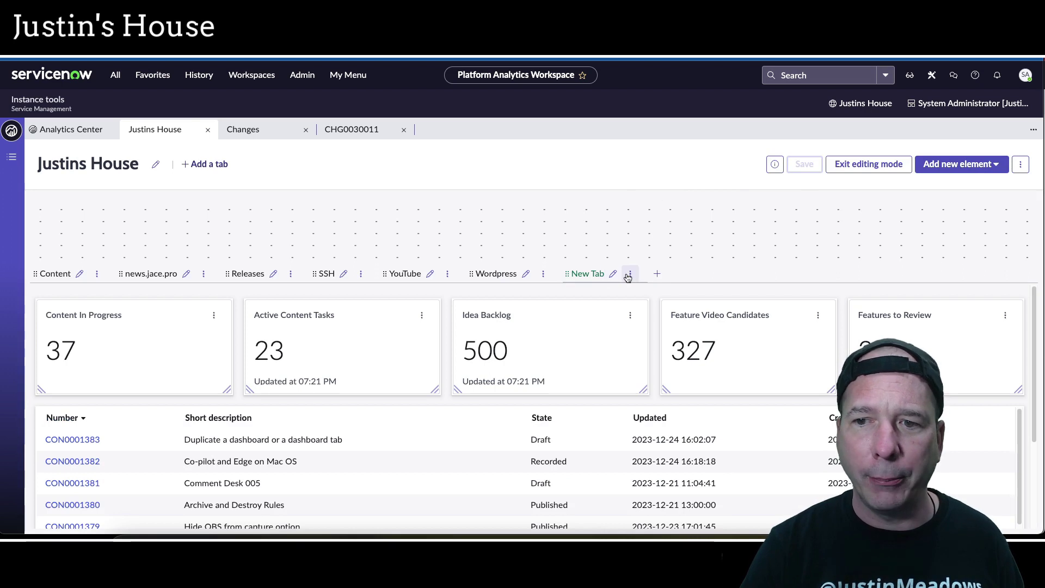
pyautogui.click(648, 328)
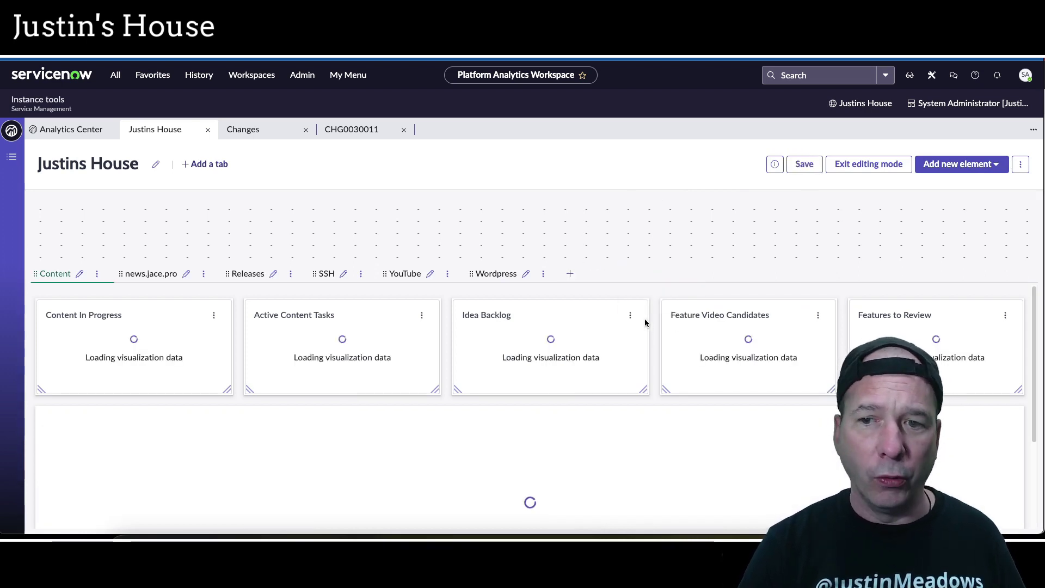
pyautogui.click(805, 165)
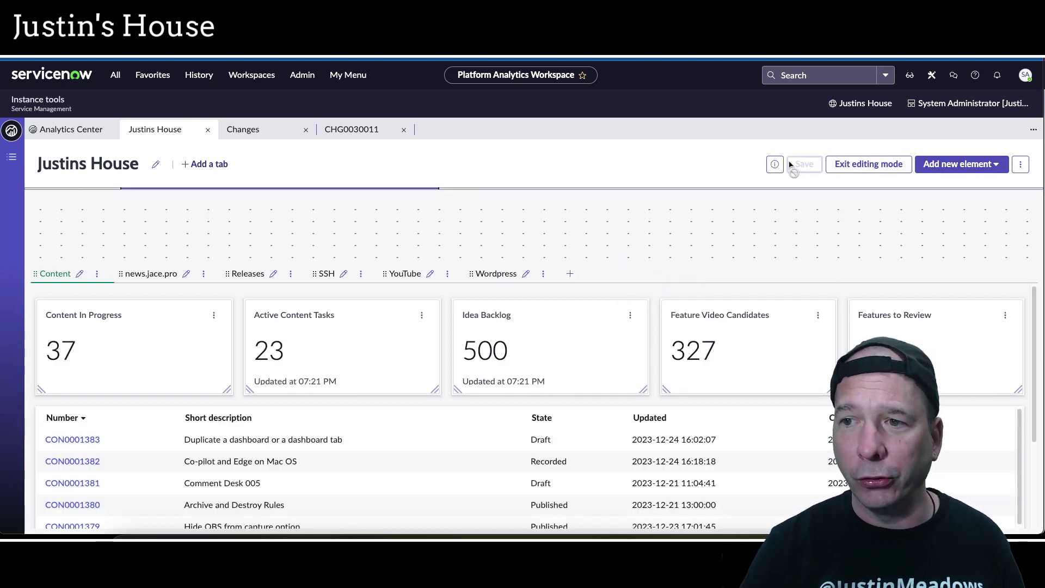
pyautogui.click(872, 165)
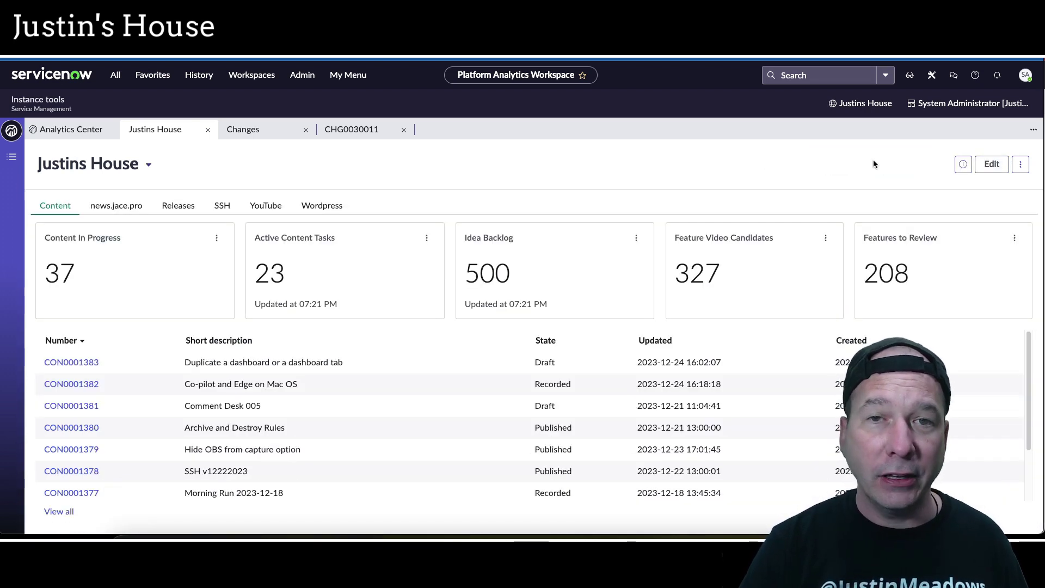